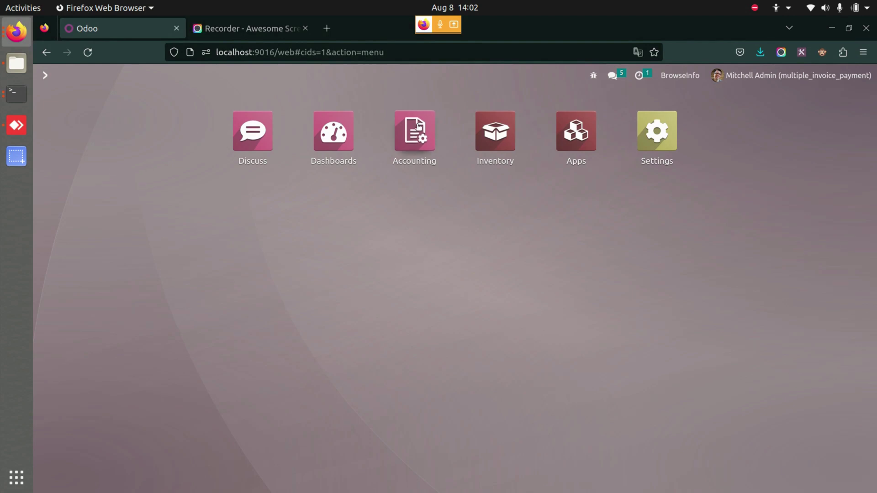
Step: Open the customer Invoices list under Accounting's Customers menu
left_click(414, 132)
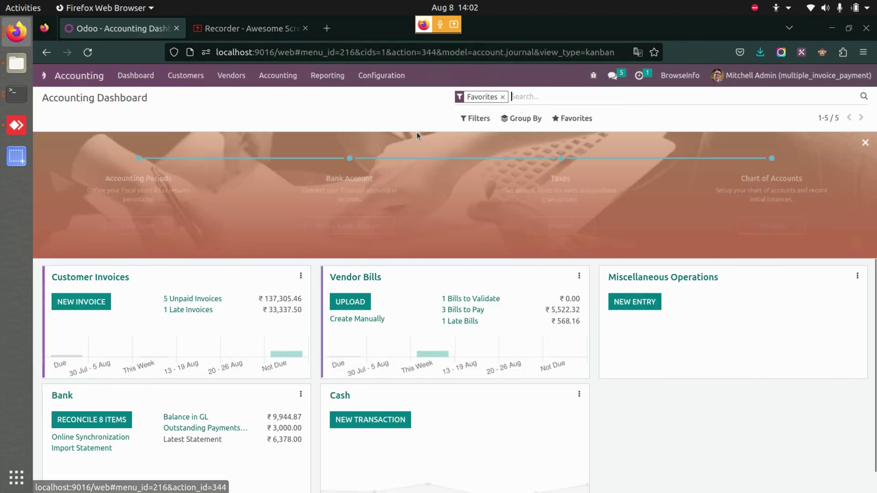
left_click(167, 82)
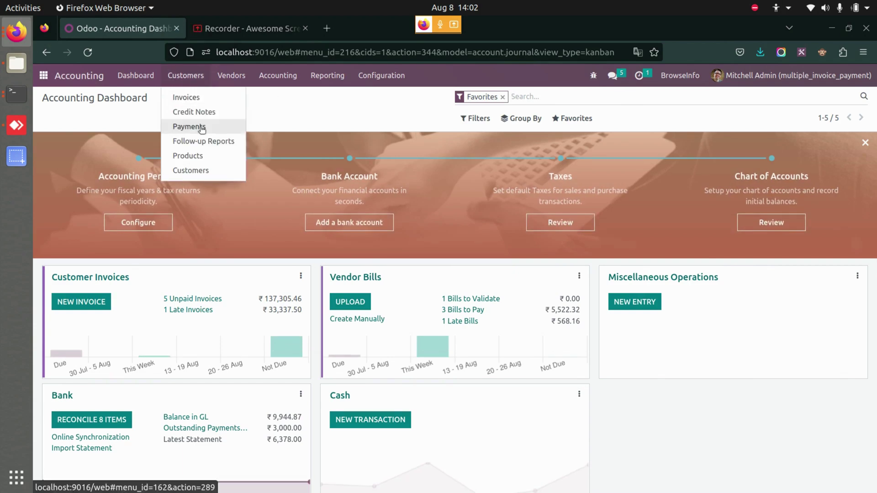
left_click(190, 98)
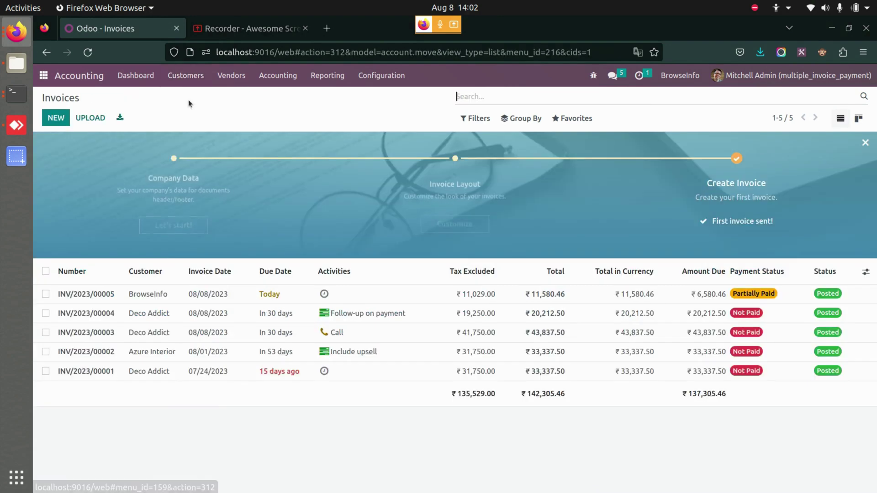
Step: Start a new BrowseInfo invoice with Storage Box and Large Desk lines
left_click(56, 118)
left_click(208, 206)
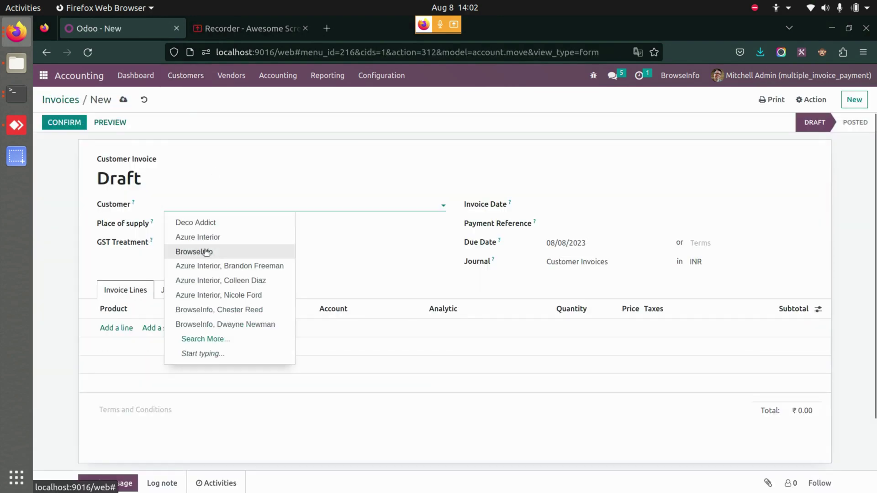
left_click(205, 251)
left_click(118, 356)
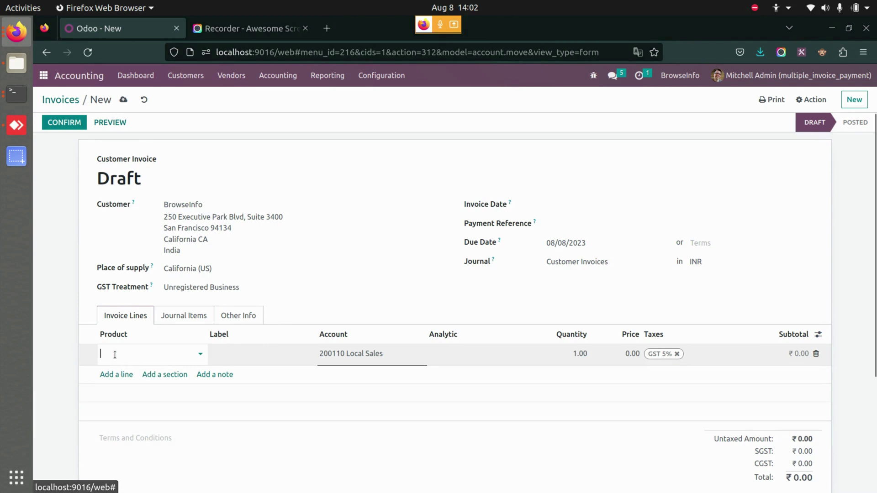
left_click(196, 235)
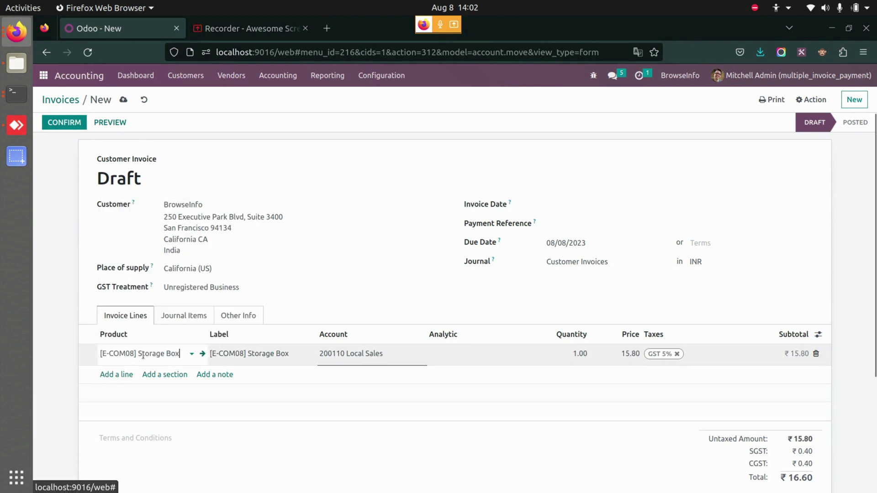
left_click(120, 374)
left_click(196, 266)
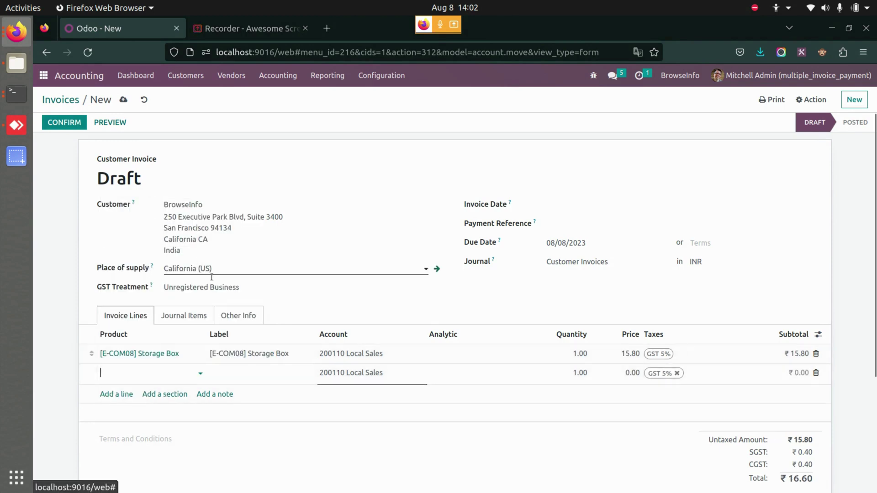
Step: Set quantities to 6 Storage Boxes and 7 Large Desks, then post the invoice
left_click(569, 353)
type("6")
left_click(577, 384)
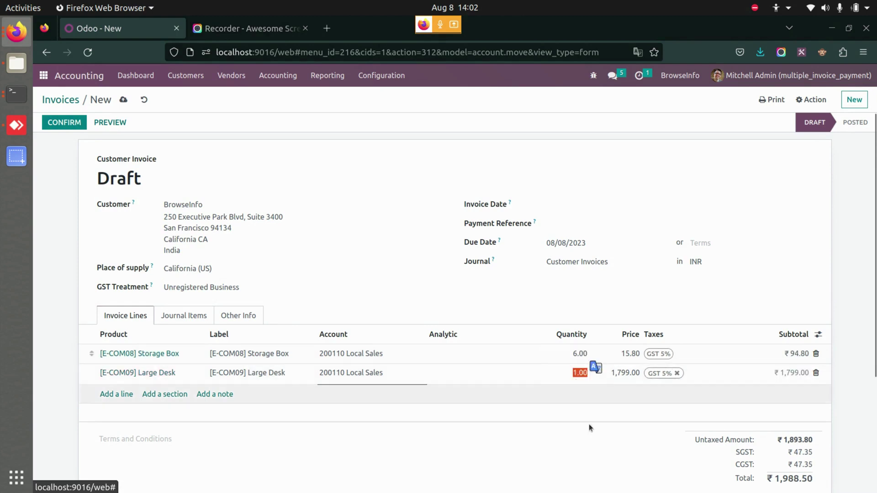
left_click(574, 373)
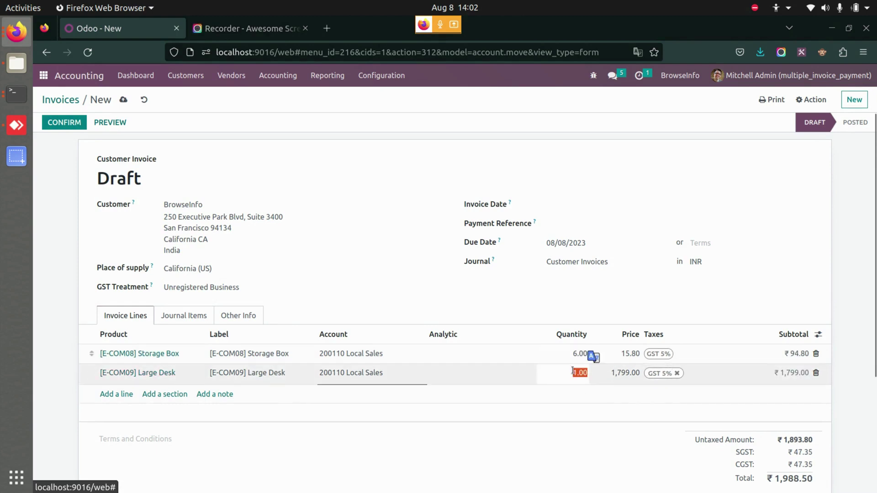
left_click(579, 386)
scroll(661, 431, "down", 2)
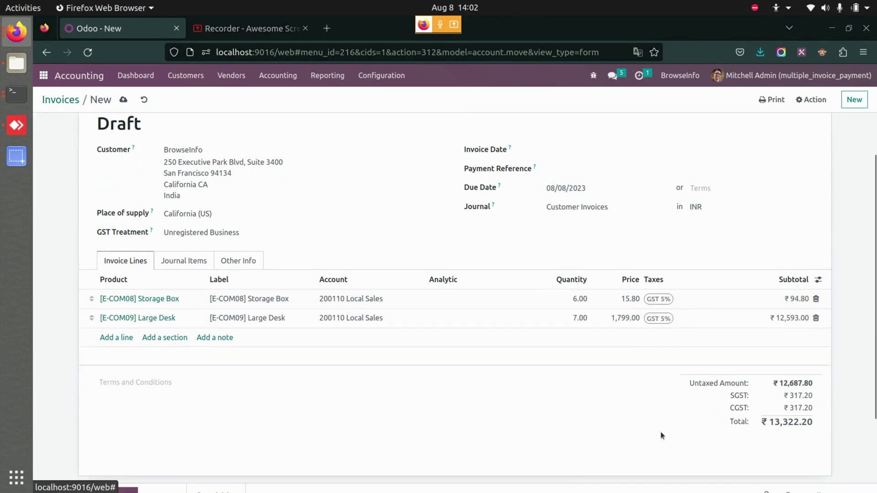
scroll(640, 395, "up", 2)
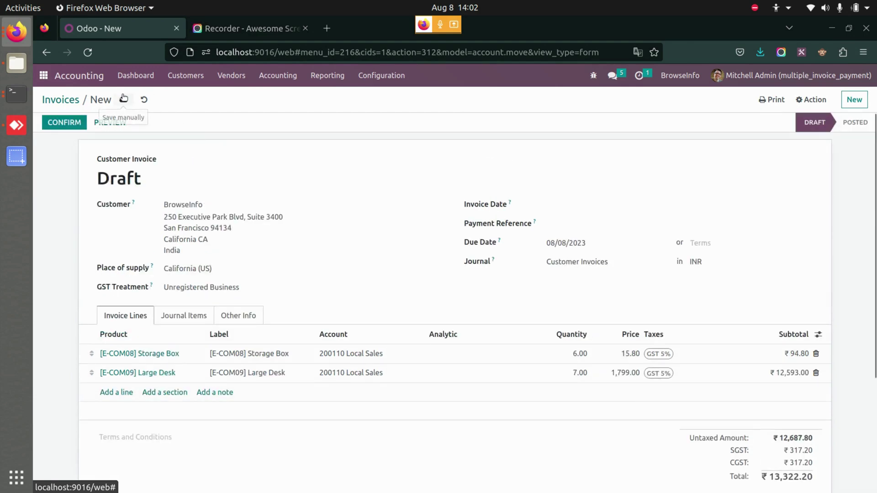
left_click(62, 123)
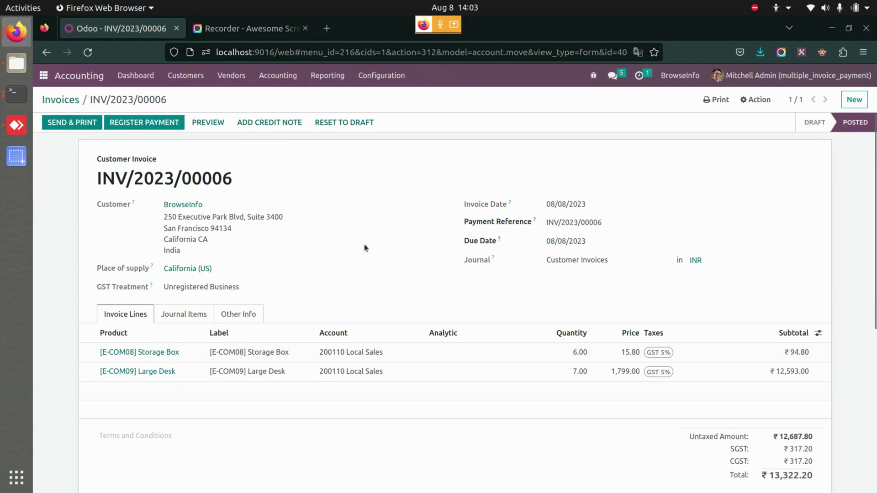
Step: Save a new draft customer payment for BrowseInfo covering both open invoices, totalling ₹19,902.66
left_click(183, 76)
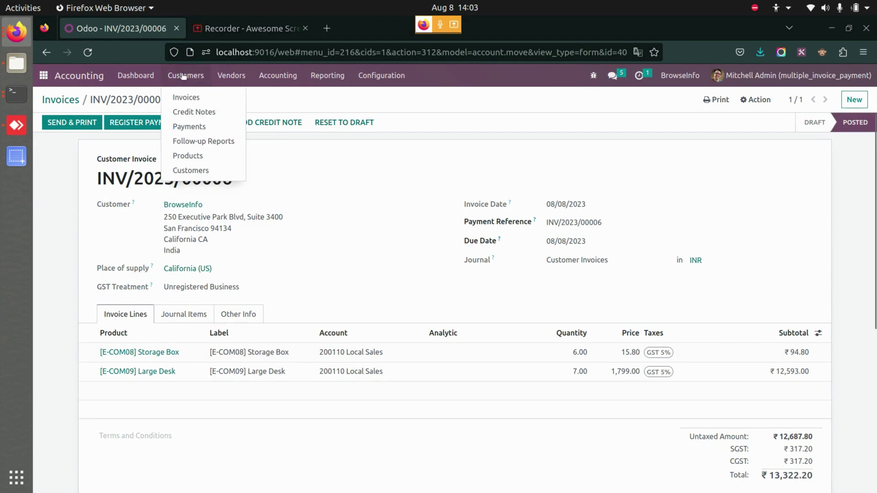
left_click(205, 125)
left_click(67, 116)
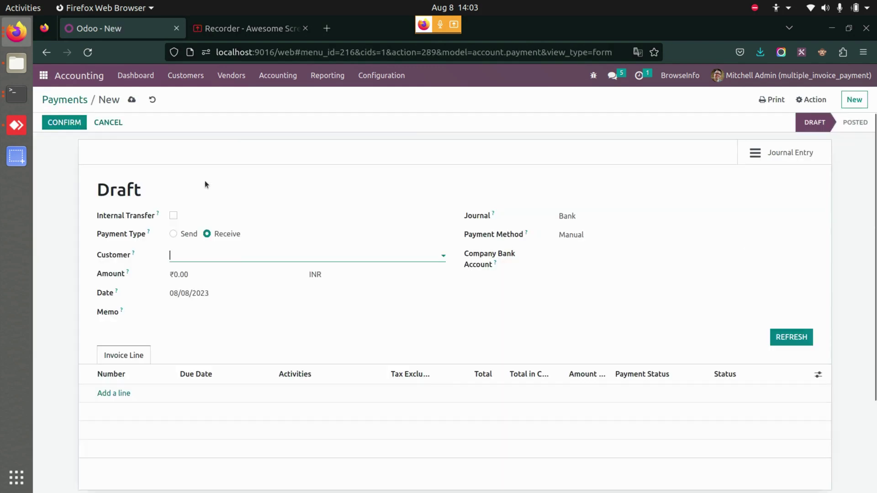
left_click(241, 258)
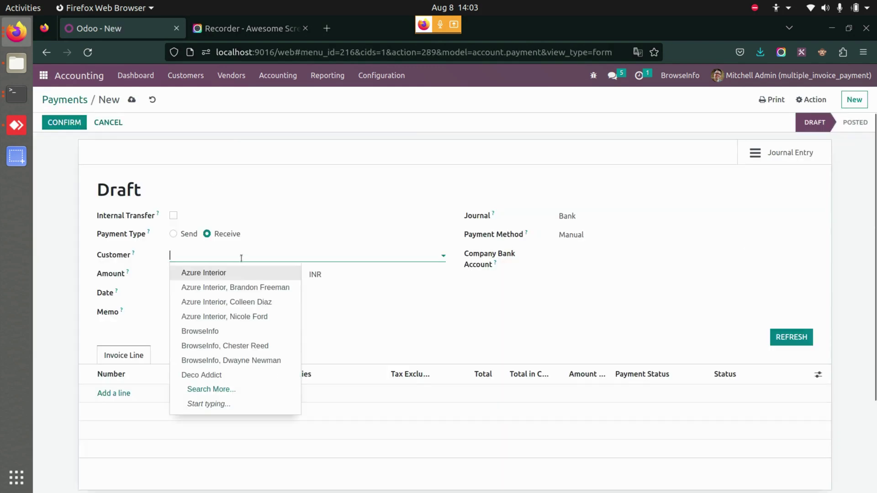
left_click(228, 329)
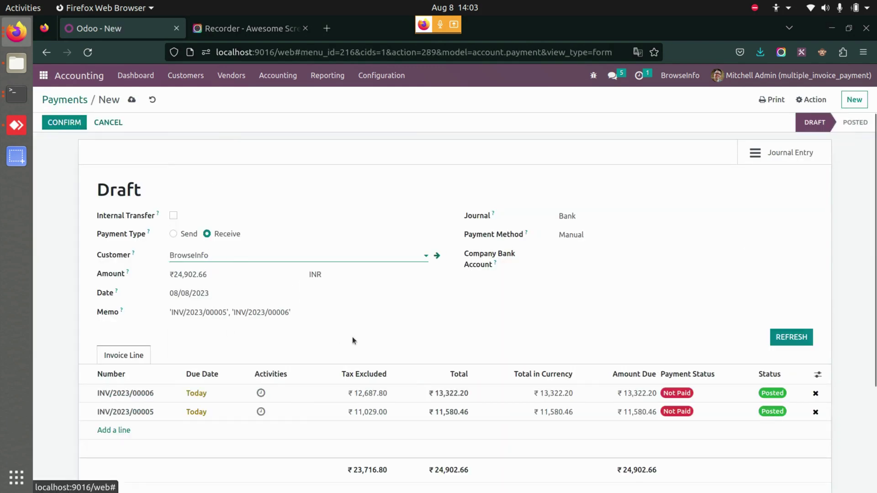
left_click(131, 99)
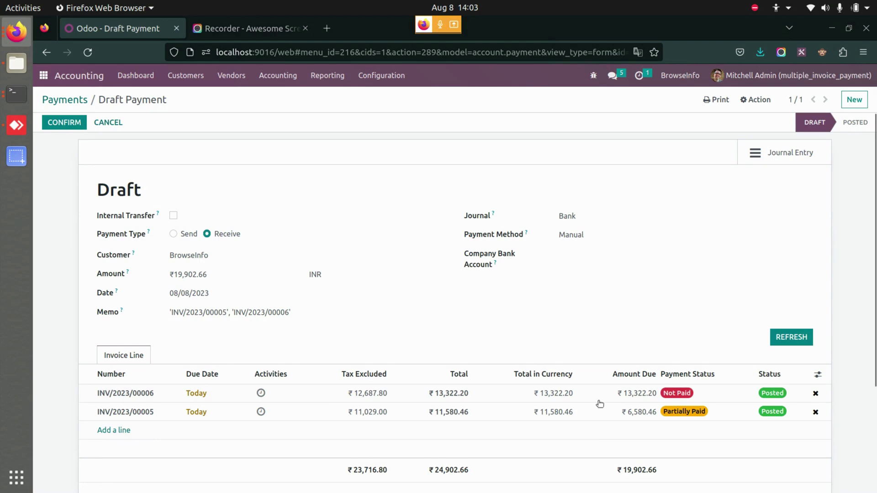
scroll(688, 466, "down", 3)
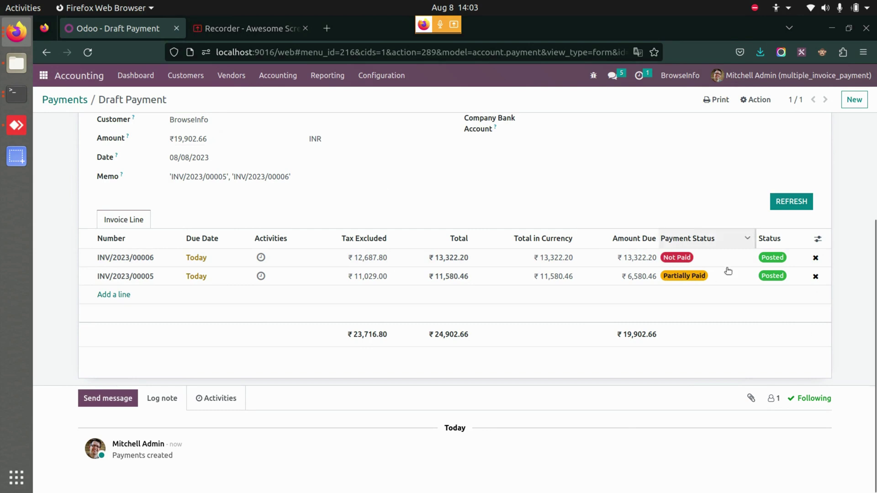
Step: Drop INV/2023/00005, set the amount to ₹6,000.00 and post payment PBNK1/2023/00003
left_click(816, 277)
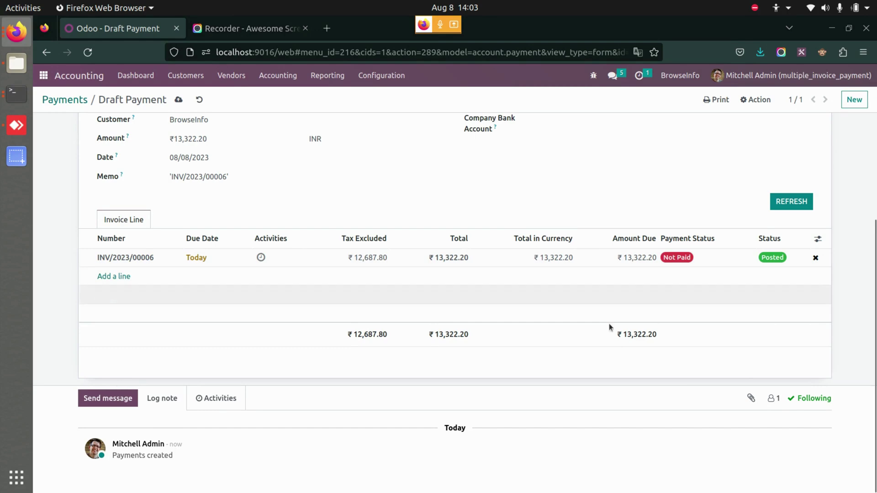
scroll(685, 284, "up", 2)
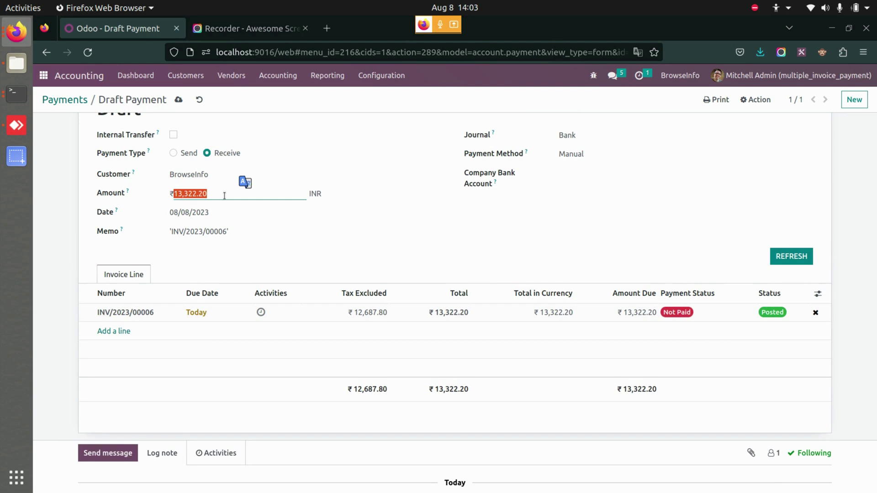
type("6000")
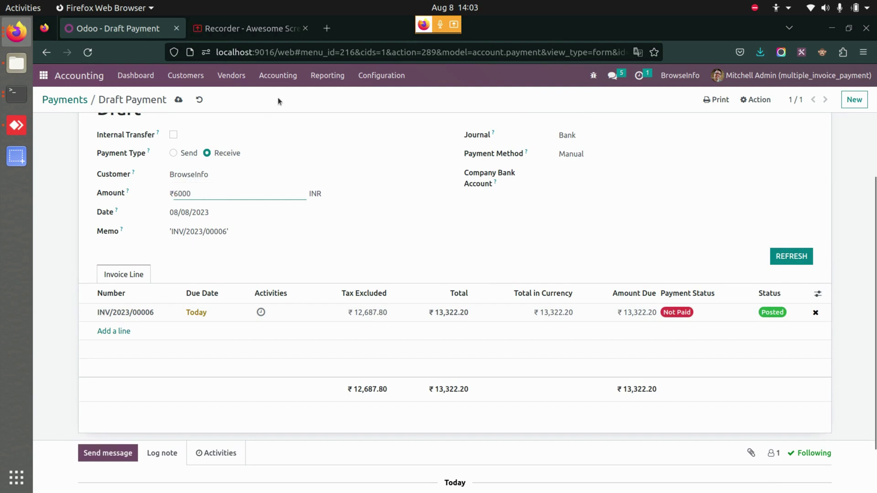
left_click(179, 100)
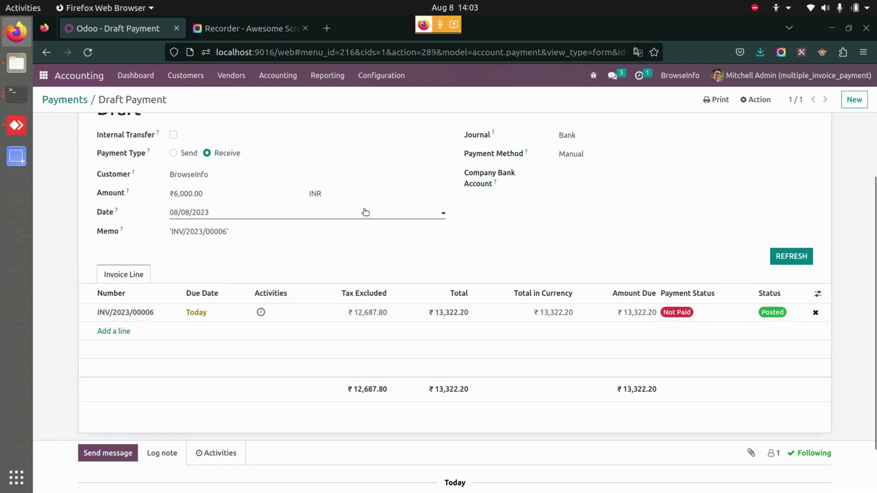
scroll(508, 309, "up", 2)
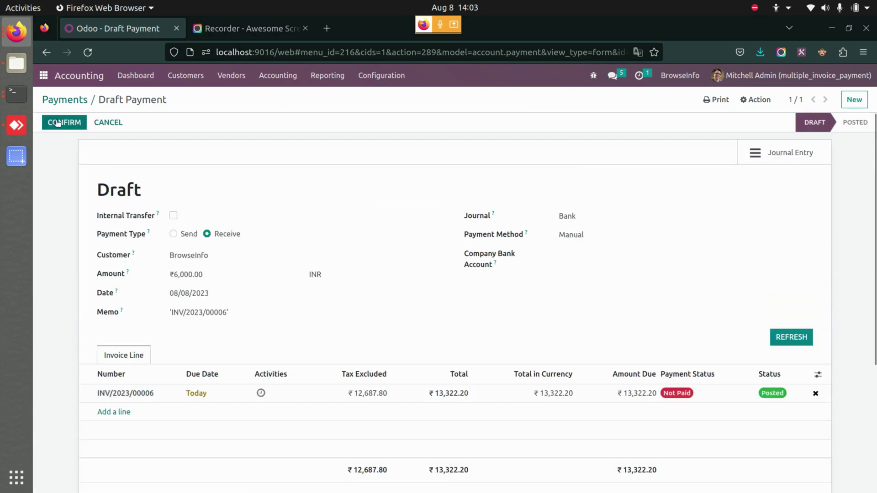
left_click(60, 122)
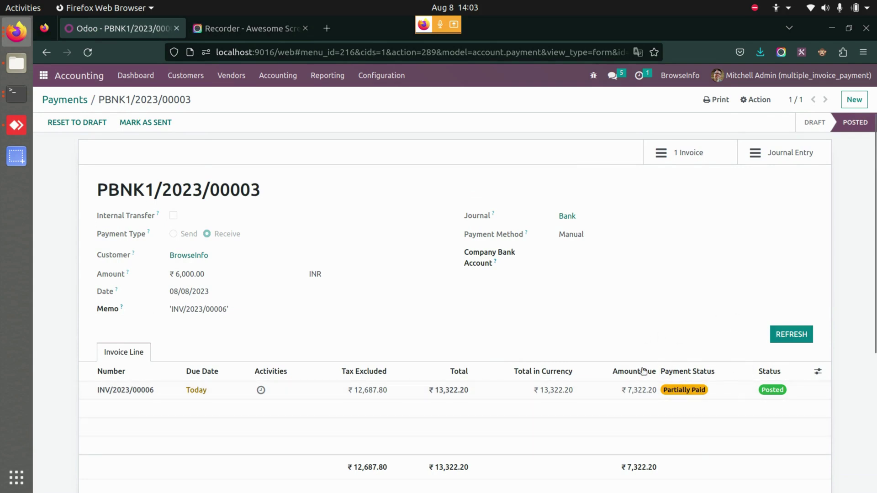
left_click(665, 161)
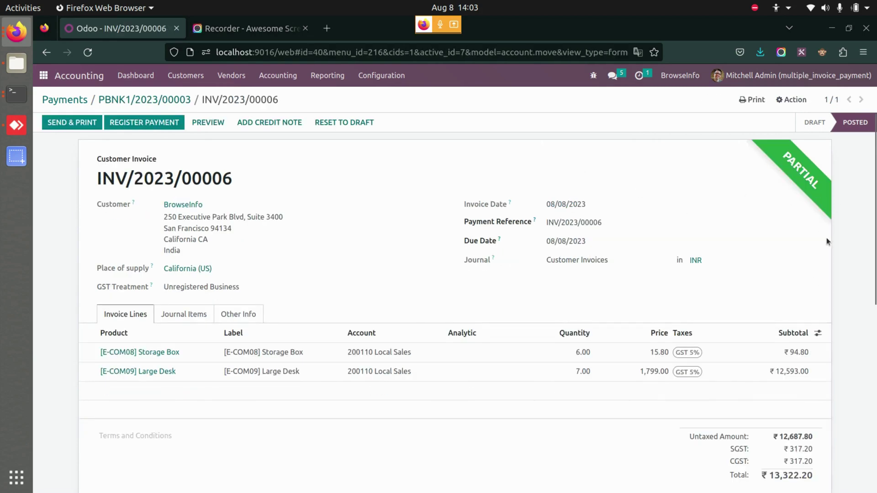
scroll(753, 234, "down", 3)
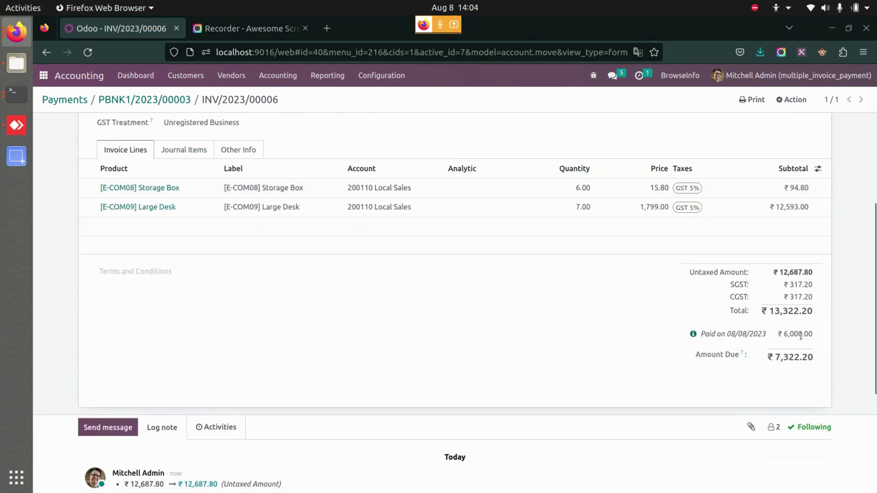
left_click_drag(800, 335, 803, 336)
scroll(595, 355, "up", 3)
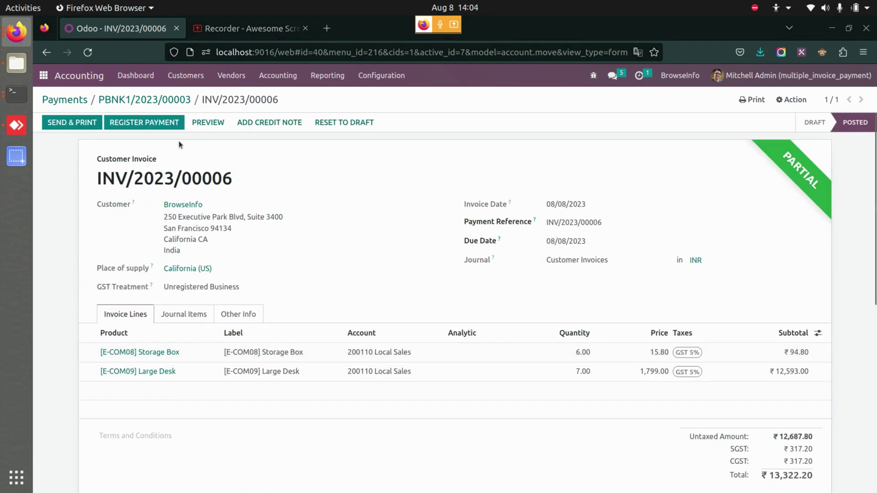
left_click(130, 100)
left_click(781, 151)
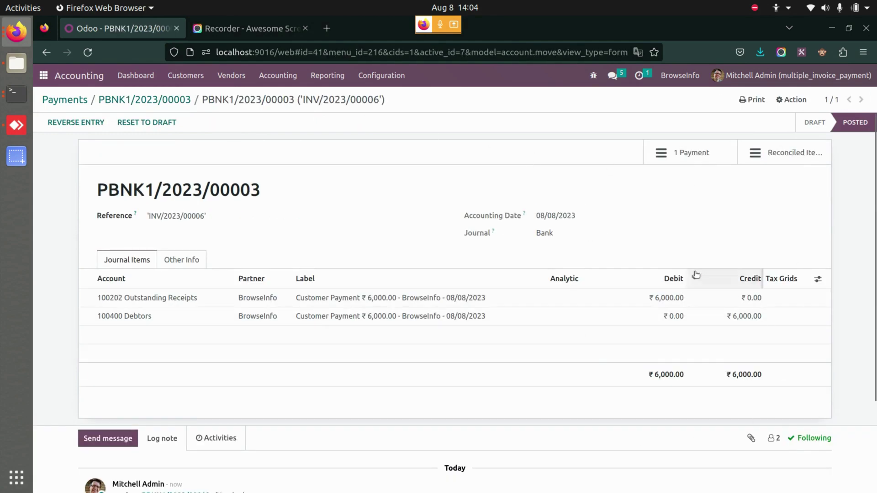
left_click(174, 100)
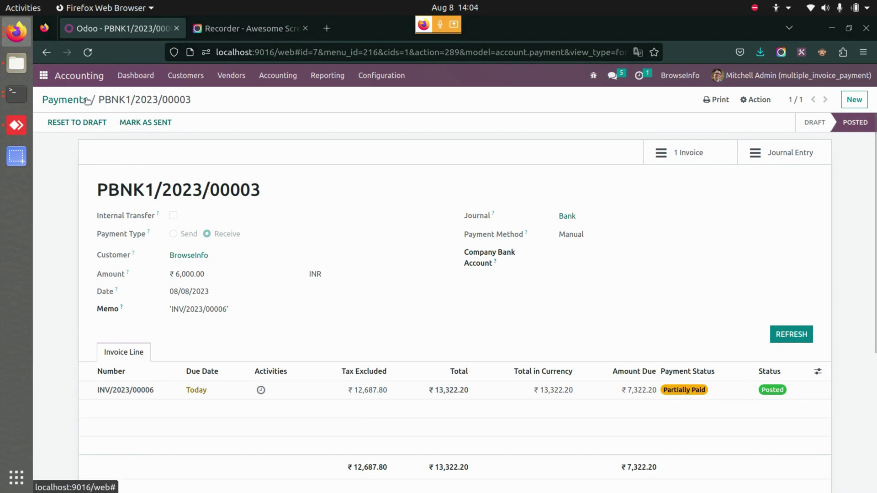
Step: Start a new vendor bill with BrowseInfo as the vendor
left_click(242, 77)
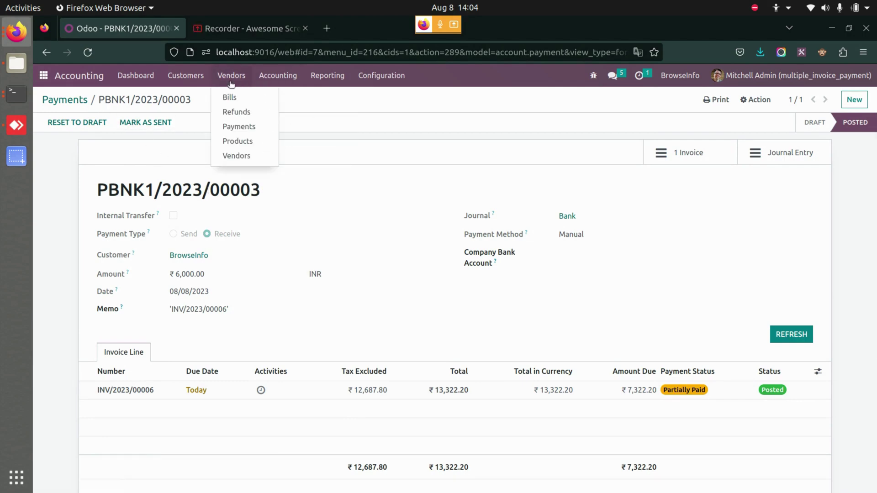
left_click(230, 97)
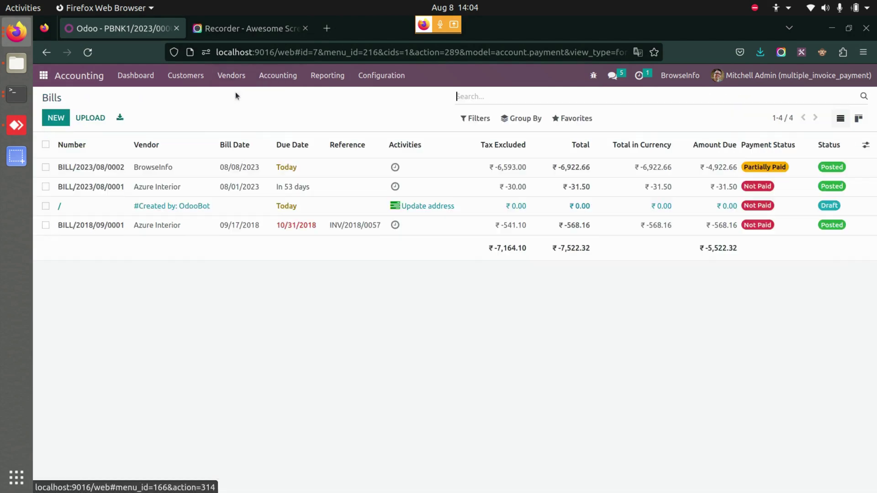
left_click(57, 119)
left_click(205, 209)
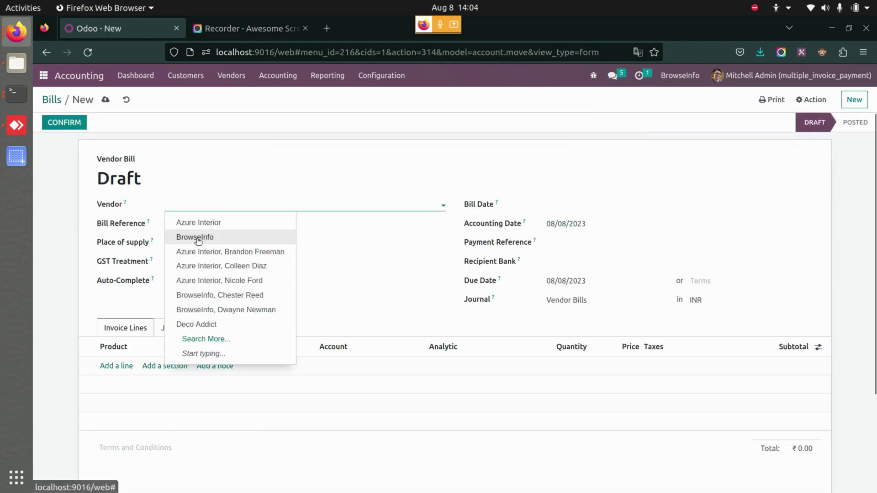
left_click(196, 237)
Step: Add Large Cabinet and Large Desk product lines to the bill
left_click(129, 392)
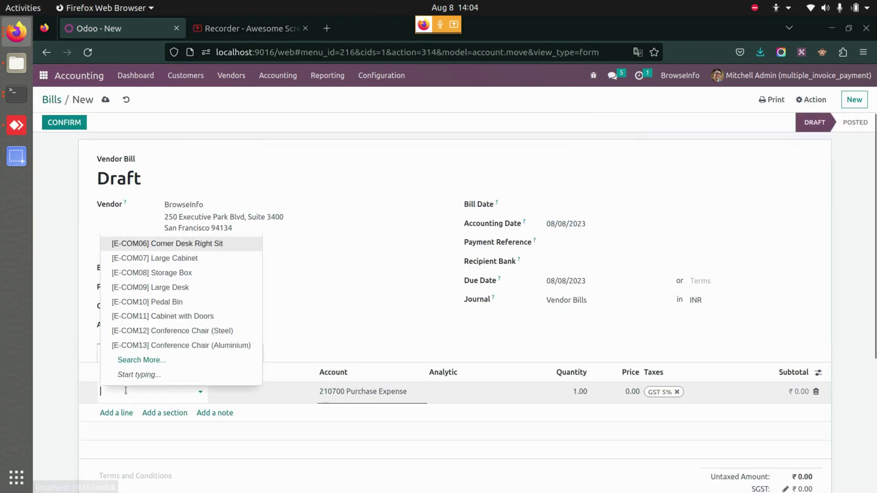
left_click(182, 263)
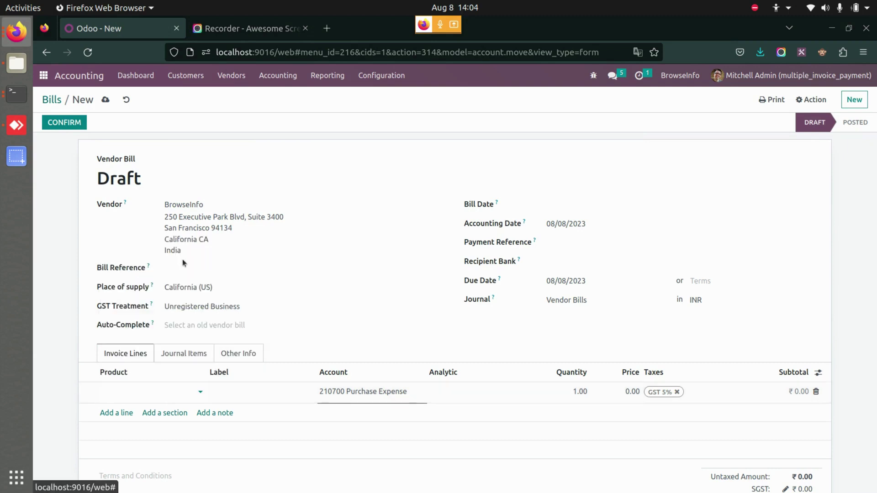
left_click(125, 414)
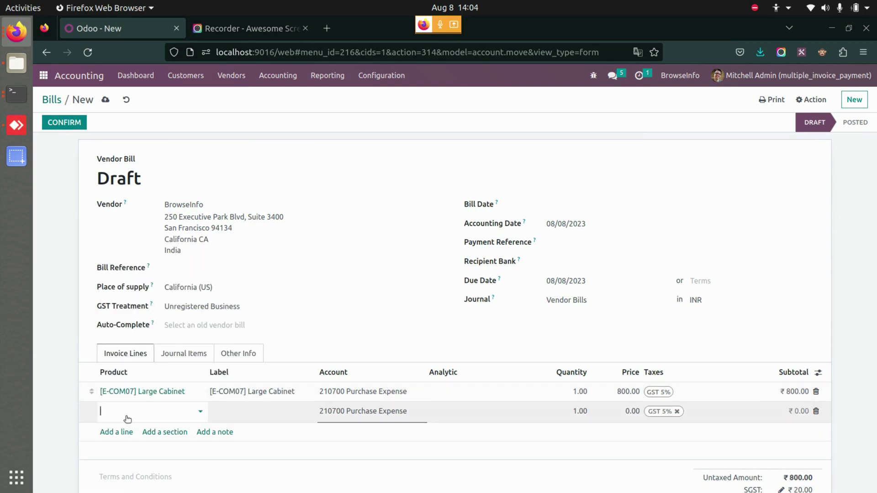
left_click(177, 414)
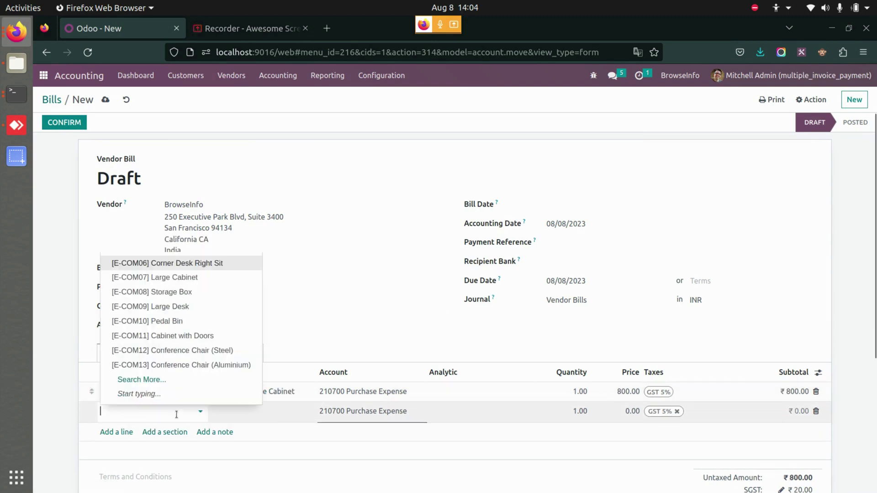
left_click(191, 306)
Step: Set quantities to 5 Large Cabinets and 8 Large Desks, totalling ₹15,111.60
left_click(548, 393)
type("5")
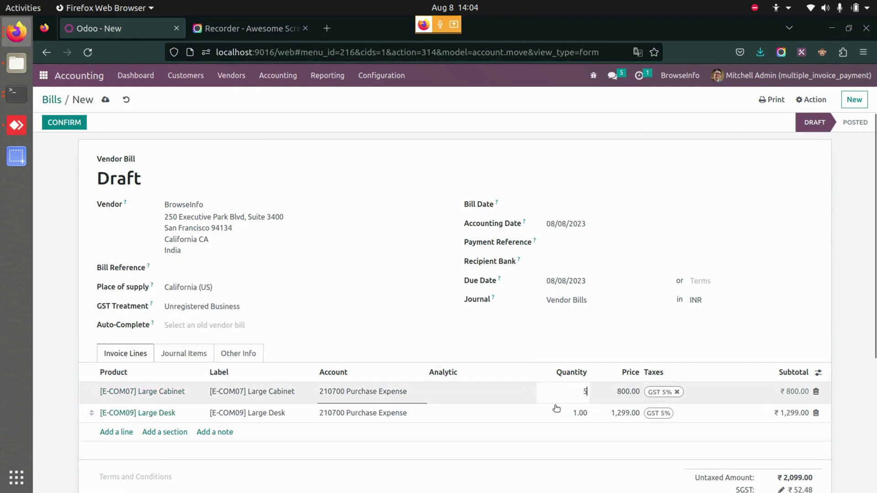
left_click(577, 412)
key("BackSpace")
type("8")
left_click(616, 470)
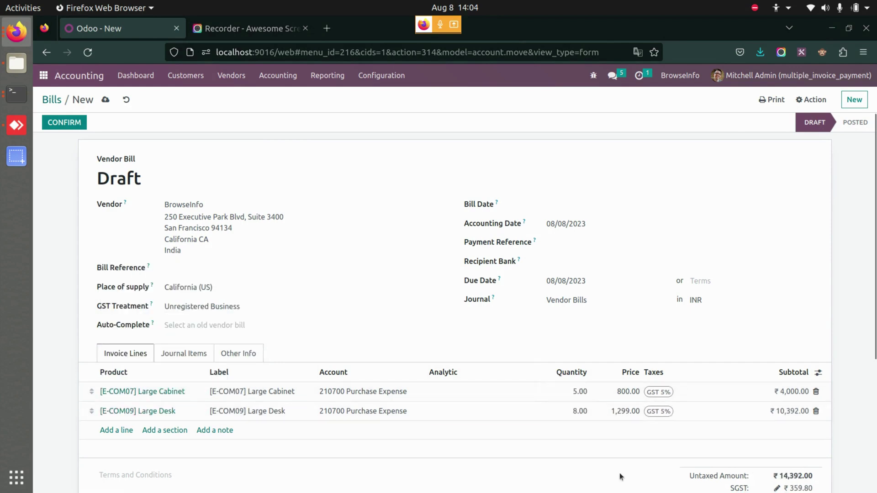
scroll(619, 473, "down", 4)
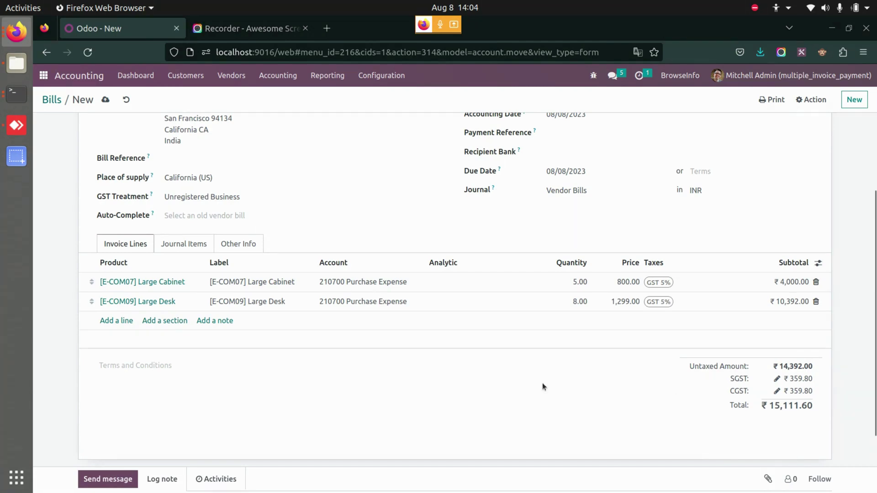
scroll(542, 383, "up", 4)
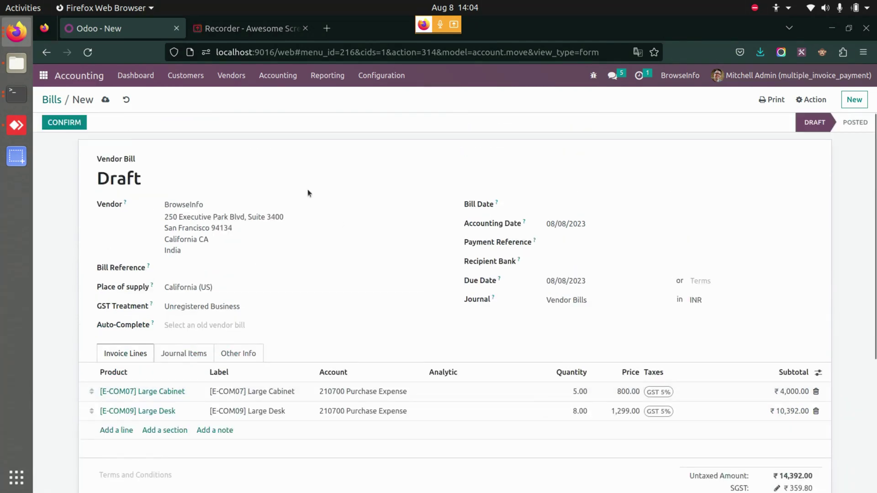
Step: Set the bill date to 08/08/2023 and post the bill as BILL/2023/08/0003
left_click(64, 122)
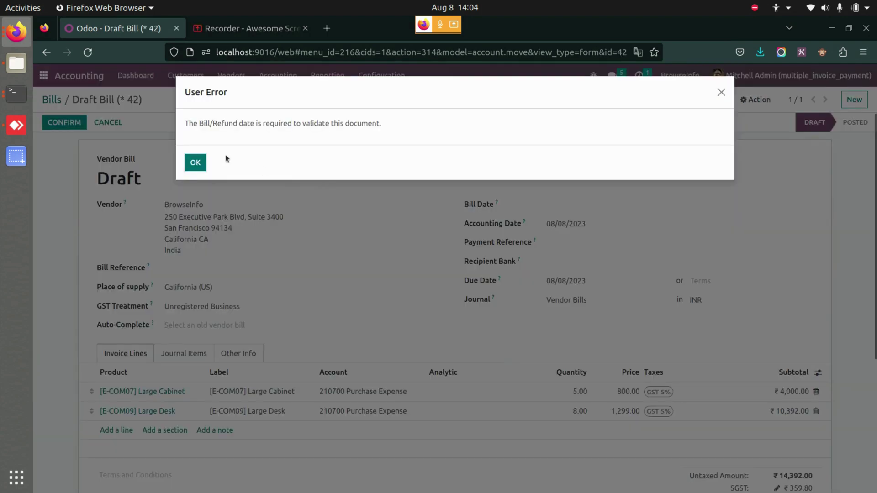
left_click(196, 162)
left_click(589, 204)
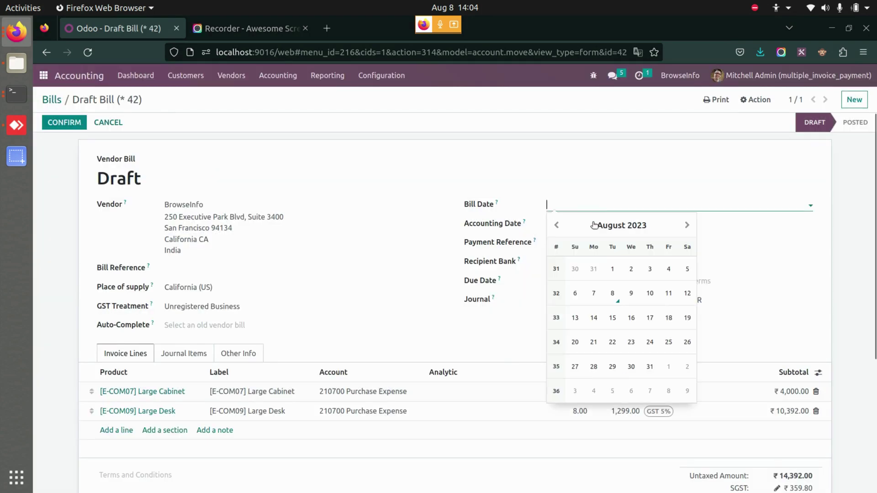
left_click(613, 292)
left_click(67, 124)
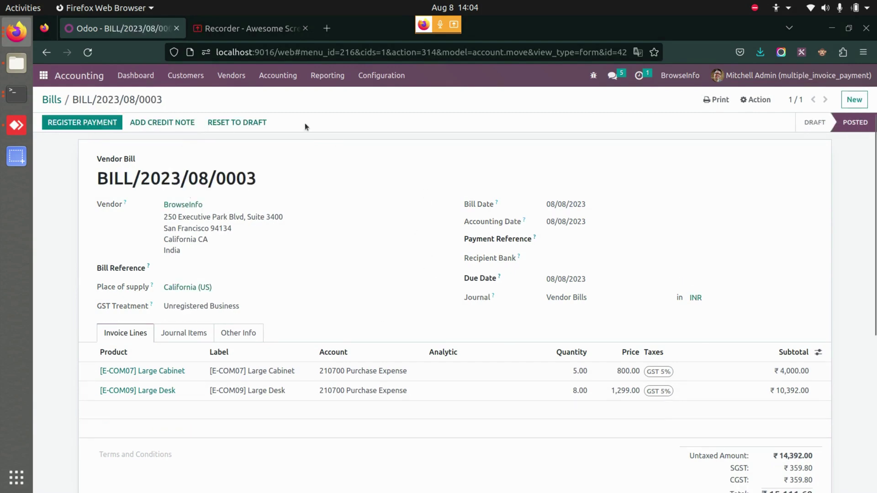
left_click(247, 79)
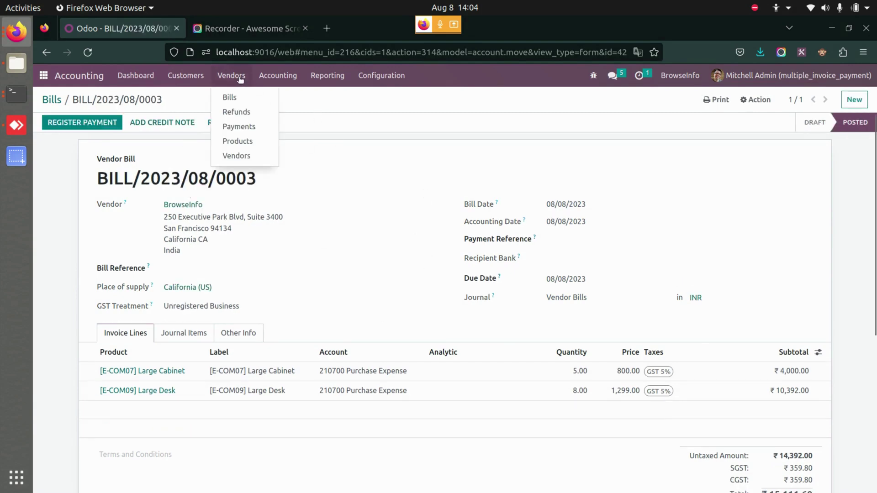
Step: Create and save a draft vendor payment to BrowseInfo
left_click(264, 131)
left_click(67, 116)
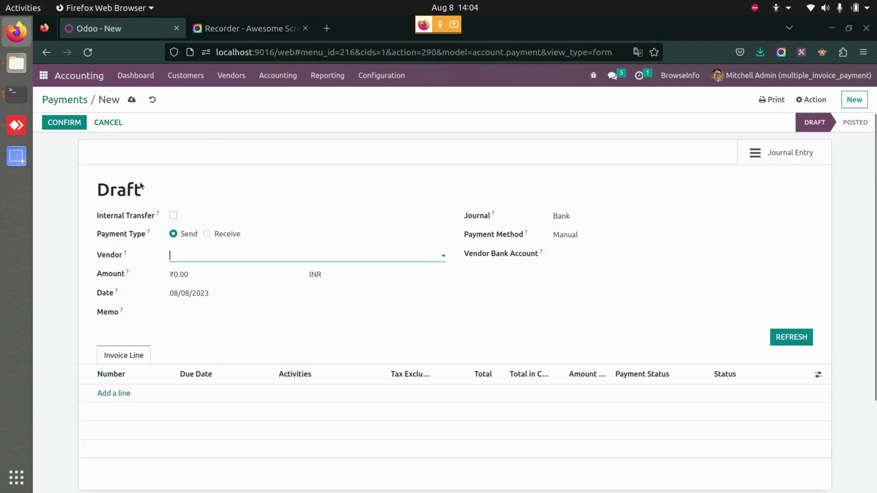
left_click(183, 254)
left_click(244, 331)
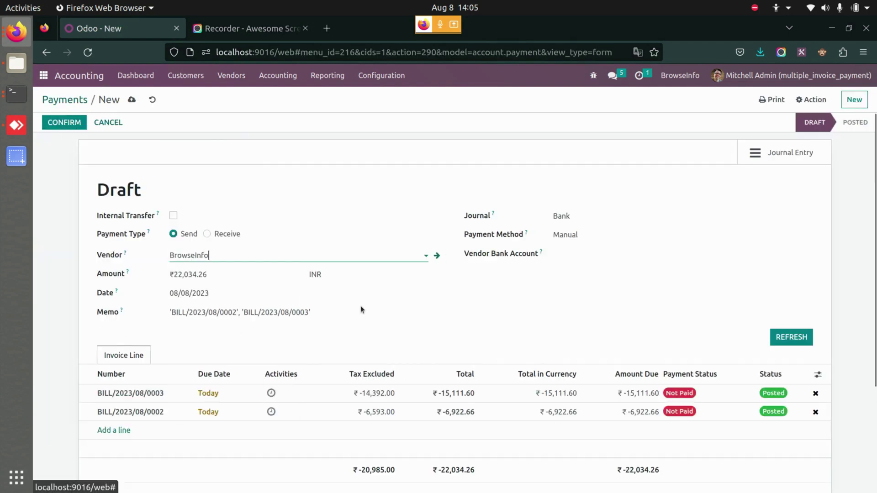
scroll(361, 305, "down", 3)
left_click(132, 100)
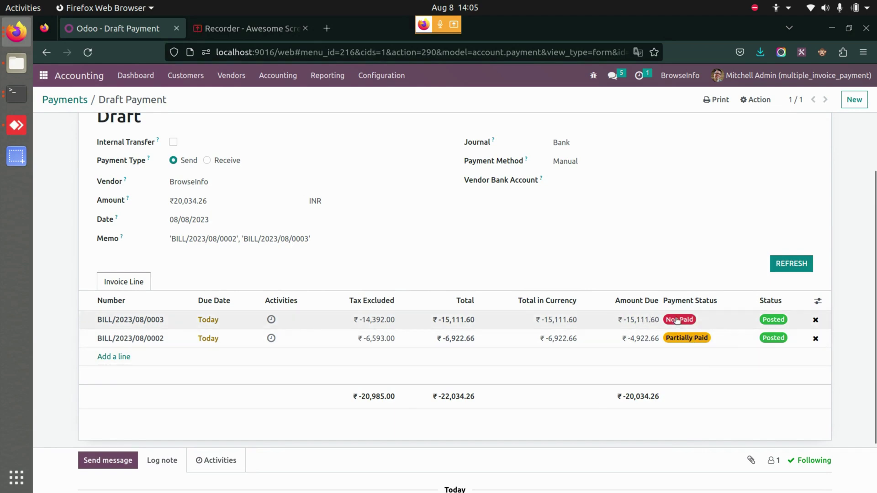
Step: Remove BILL/2023/08/0002 and change the payment amount to ₹5,000.00
left_click(816, 339)
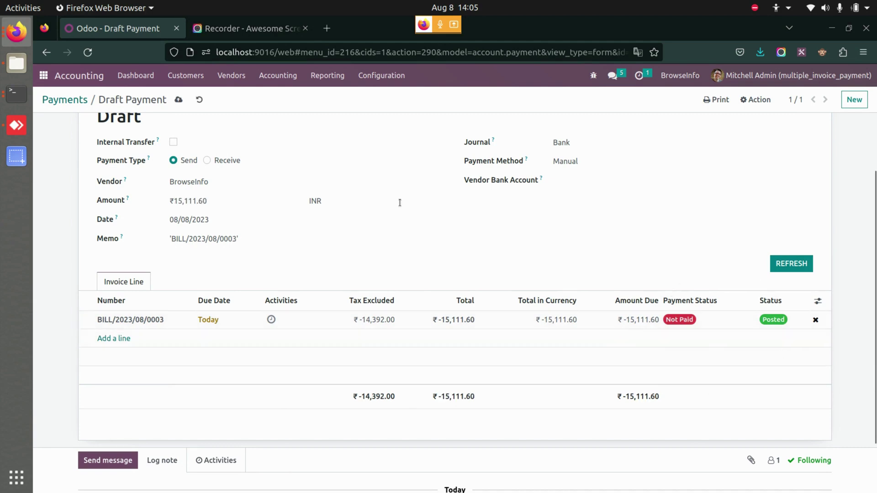
left_click(180, 98)
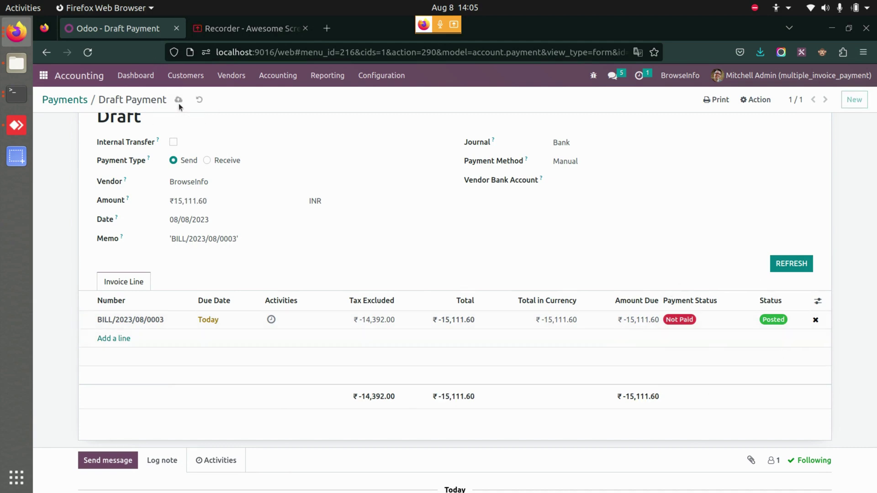
double_click(209, 201)
left_click(209, 201)
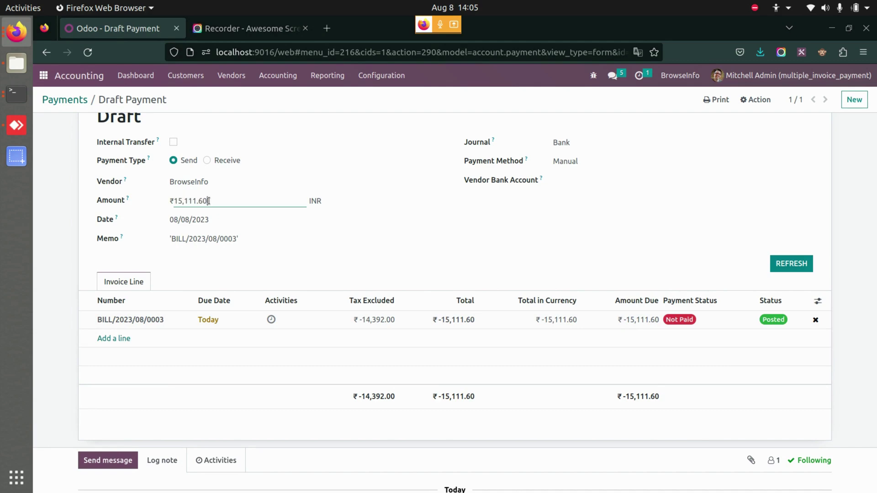
type("5000")
left_click(280, 115)
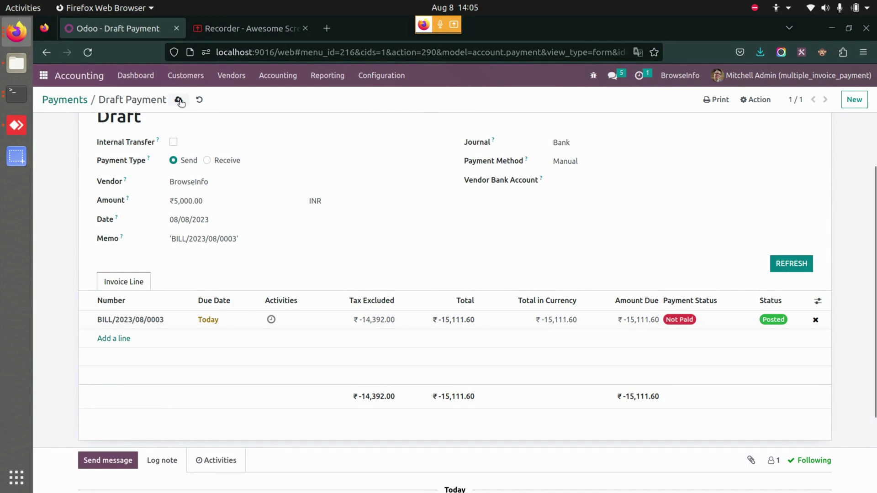
scroll(284, 171, "up", 2)
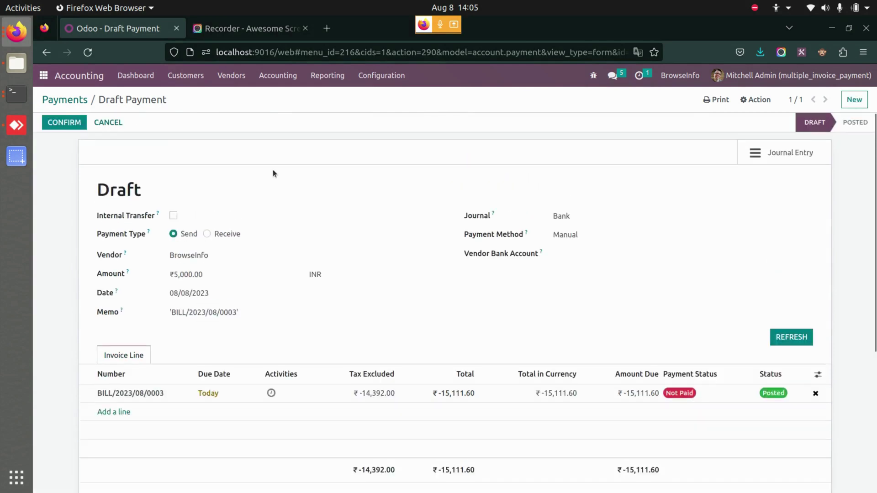
Step: Post payment PBNK1/2023/00004, verify the bill's ₹5,000.00 partial payment, and view its journal entry
left_click(64, 123)
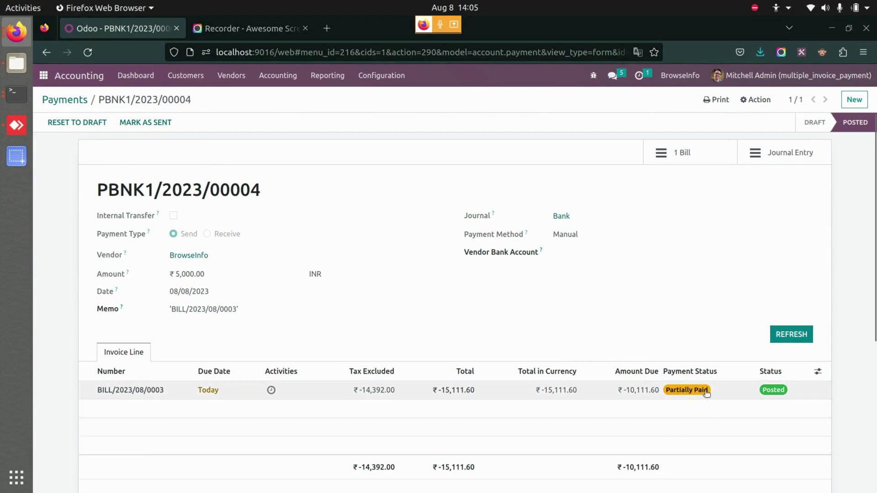
left_click(676, 156)
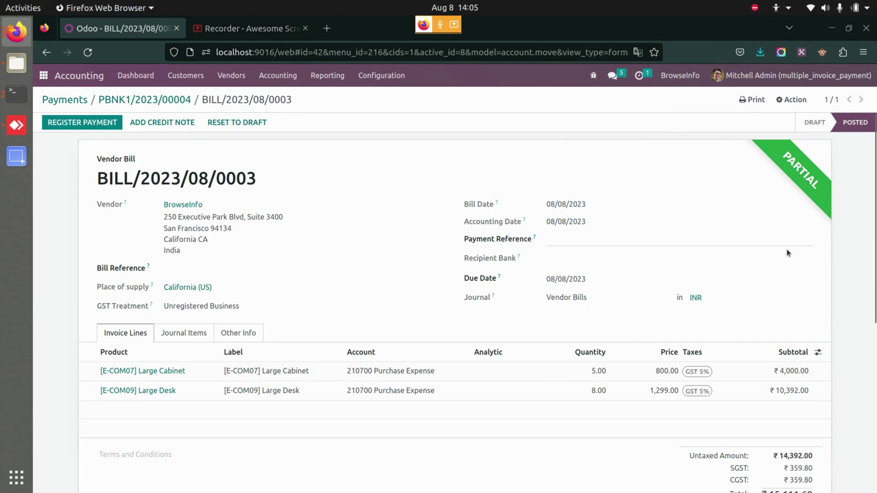
scroll(786, 248, "down", 3)
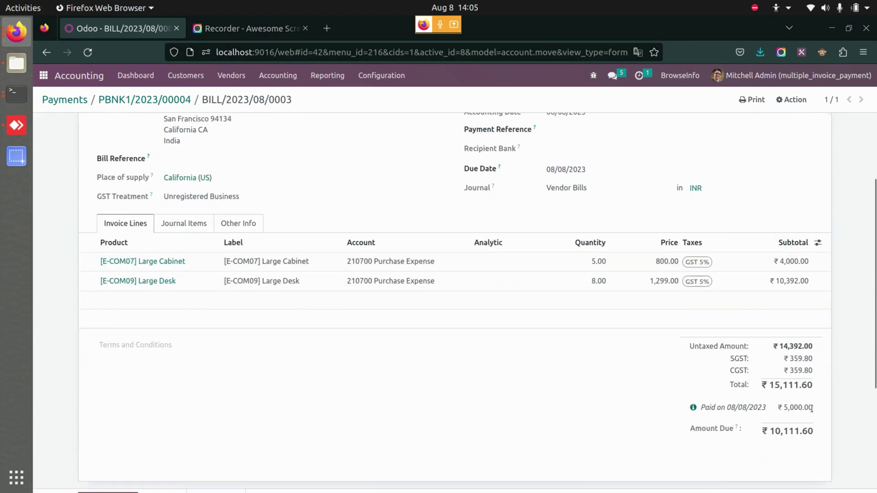
left_click_drag(811, 408, 778, 408)
scroll(651, 421, "up", 3)
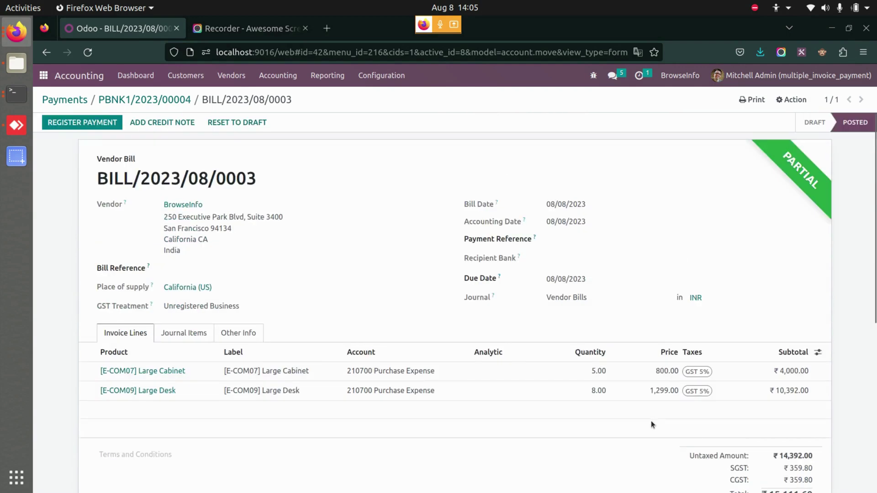
left_click(188, 100)
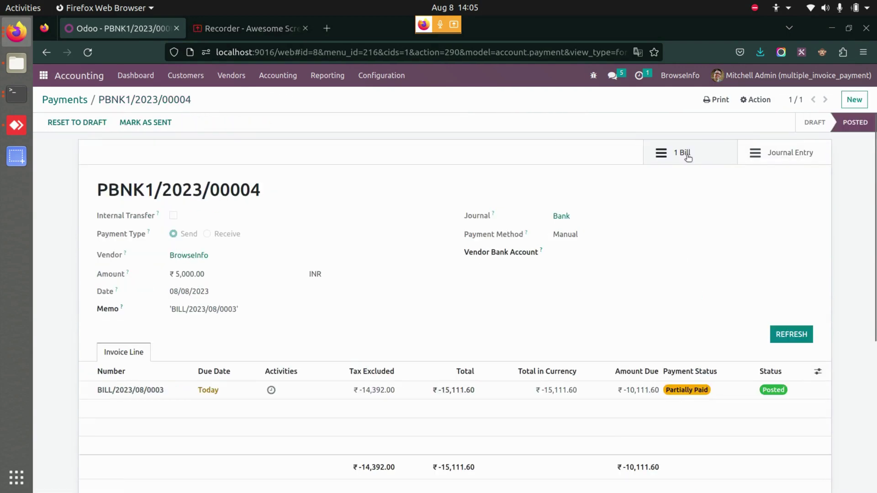
left_click(761, 160)
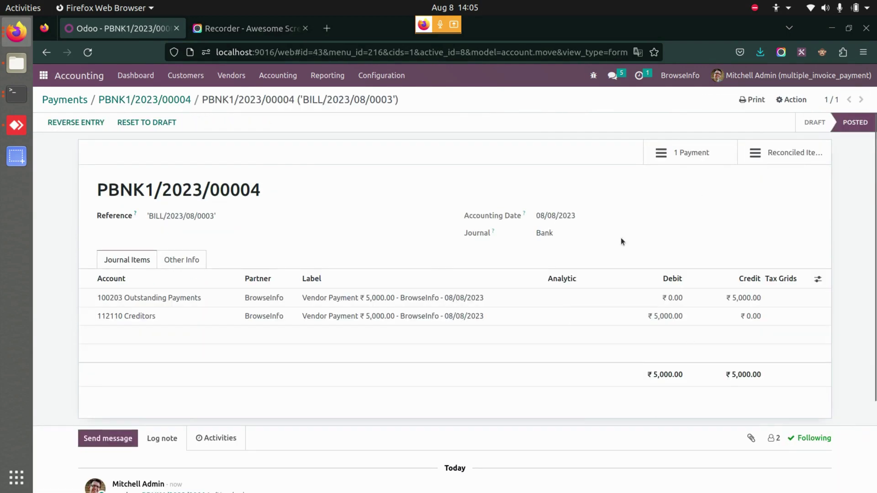